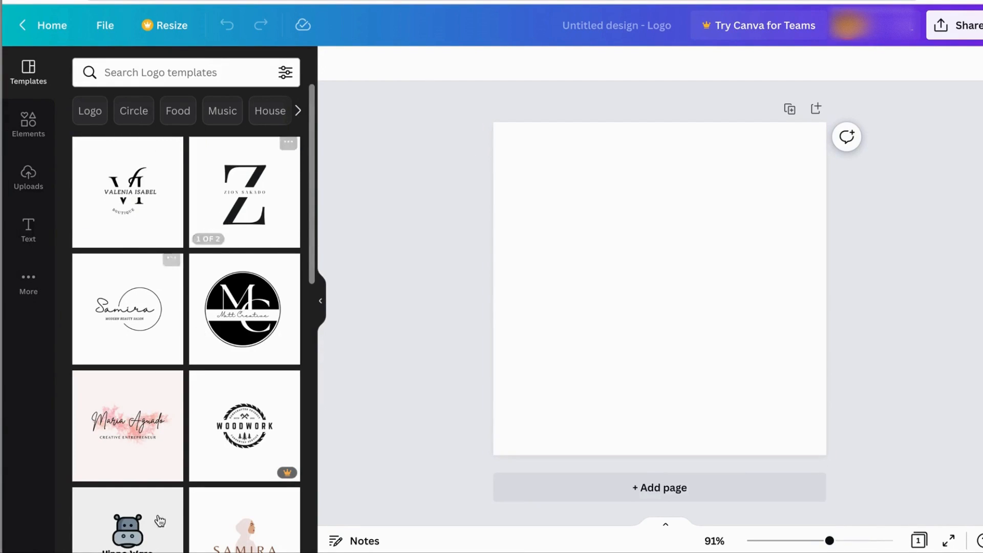
- Apply the black-background page of the Black and White Minimalist Initials Logo Template to the blank design
{"action": "scroll", "coordinate": [238, 432], "scroll_direction": "down", "scroll_amount": 3}
{"action": "scroll", "coordinate": [239, 432], "scroll_direction": "up", "scroll_amount": 3}
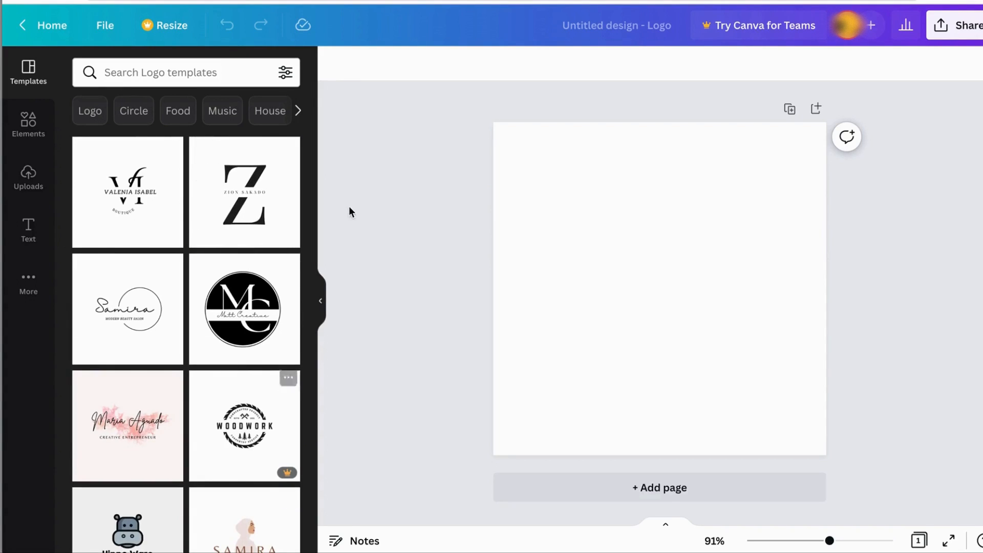
{"action": "left_click", "coordinate": [248, 215]}
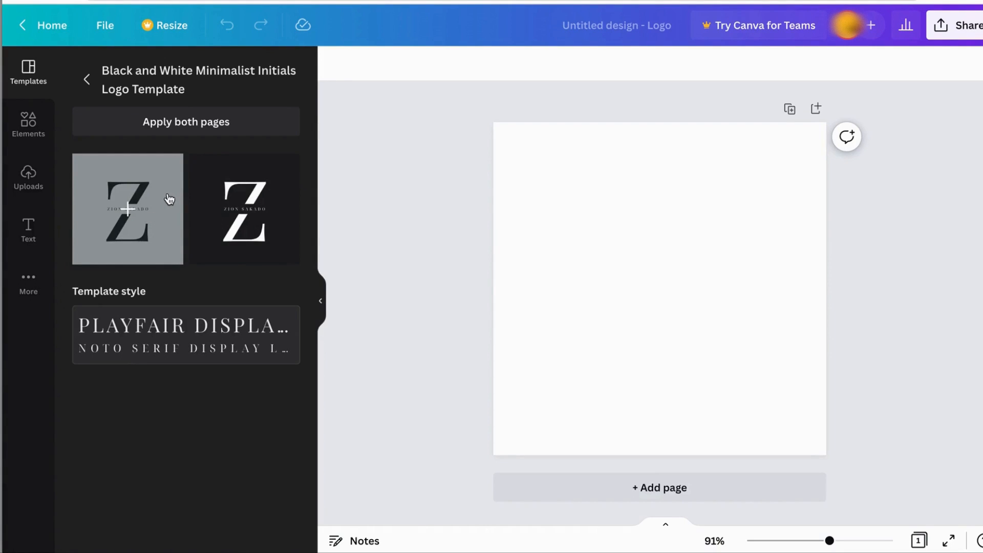
{"action": "left_click", "coordinate": [281, 190]}
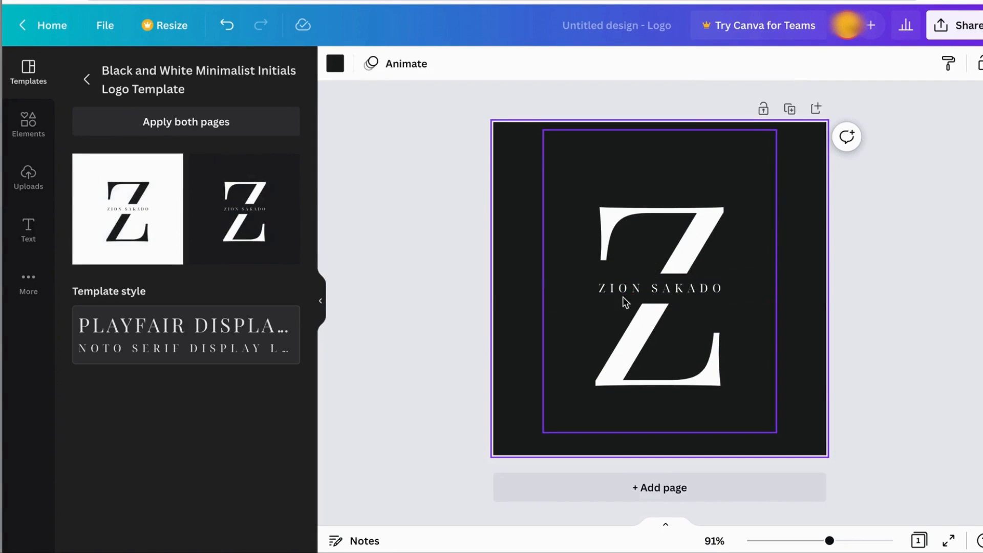
- Replace the small placeholder name across the middle of the logo with DIY QUICKBOOKS
{"action": "left_click", "coordinate": [669, 291]}
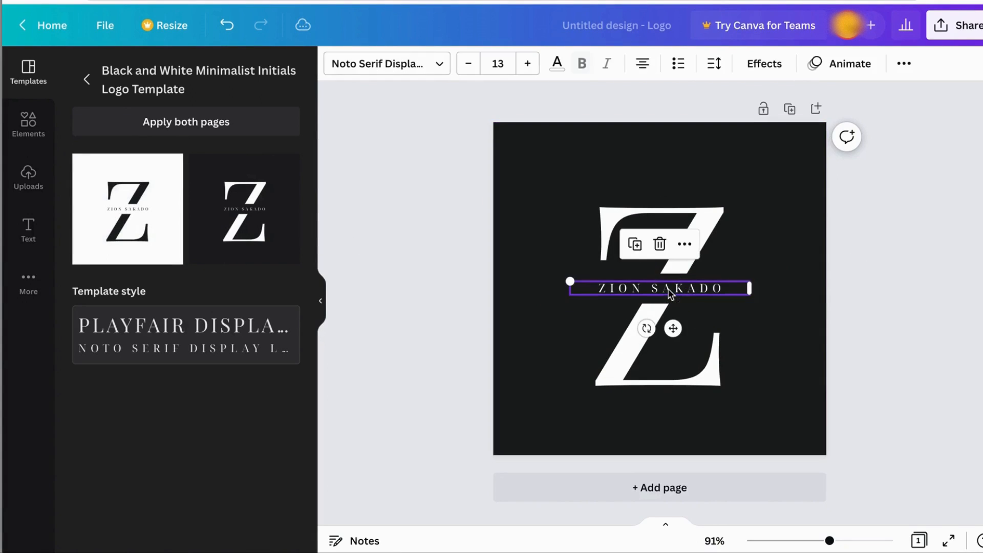
{"action": "left_click", "coordinate": [668, 290]}
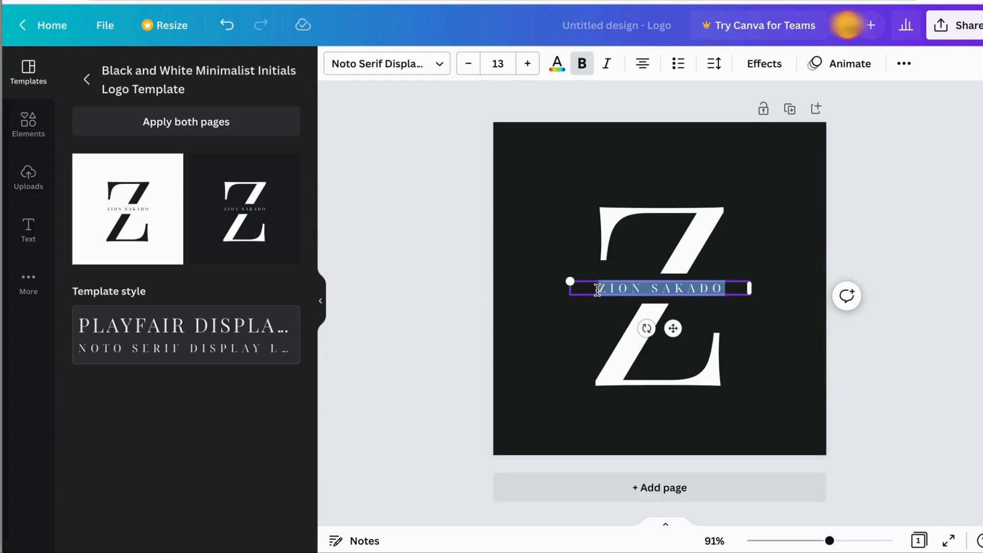
{"action": "type", "text": "QUI"}
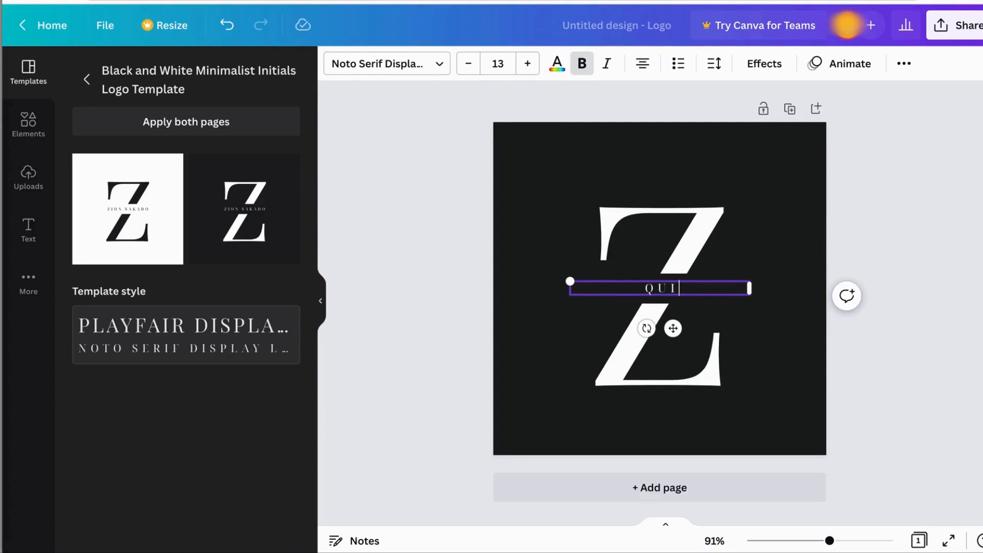
{"action": "key", "text": "BackSpace"}
{"action": "key", "text": "BackSpace"}
{"action": "key", "text": "BackSpace"}
{"action": "type", "text": "D"}
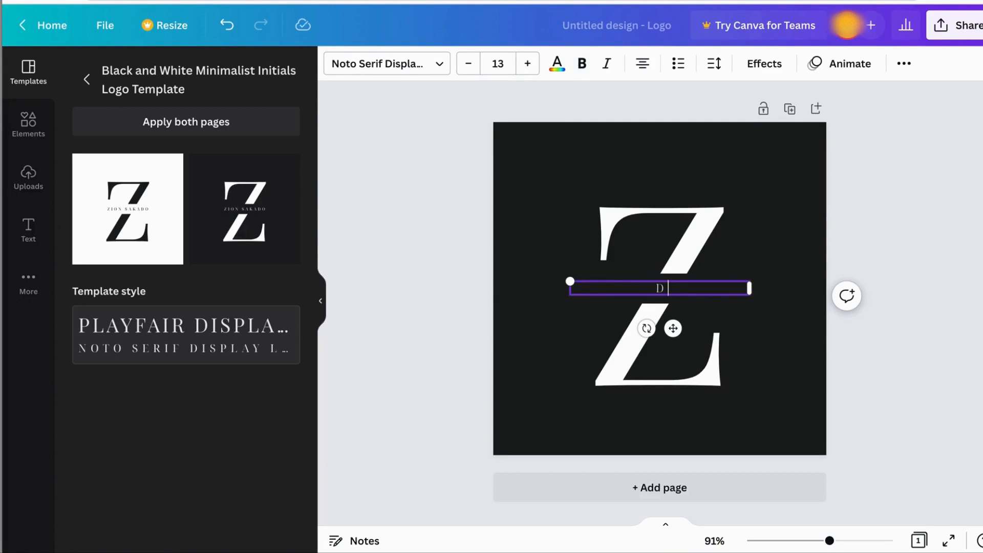
{"action": "type", "text": "IY QUICKBOOK"}
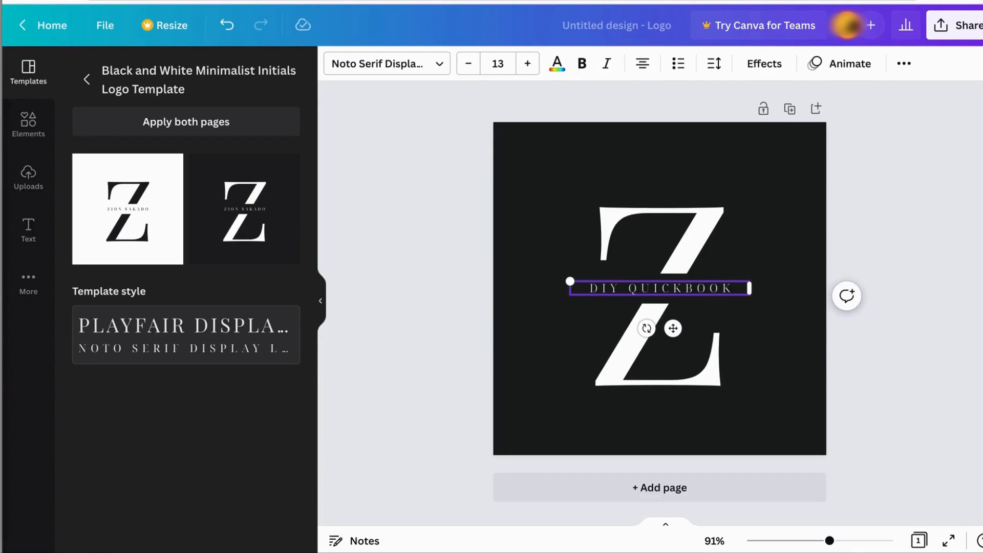
{"action": "type", "text": "S"}
- Replace the large initial Z with the letters QB
{"action": "left_click", "coordinate": [634, 209]}
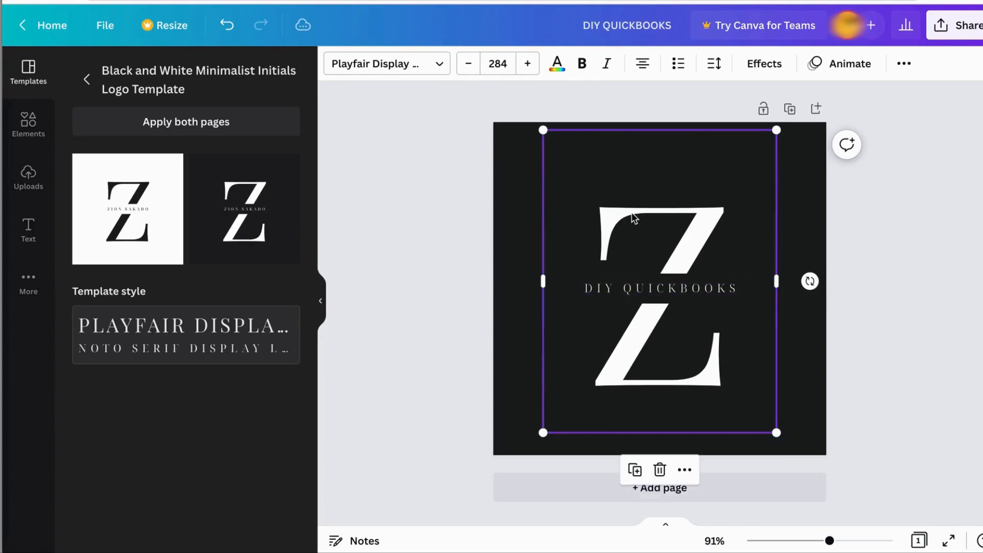
{"action": "left_click", "coordinate": [632, 212]}
{"action": "type", "text": "QB"}
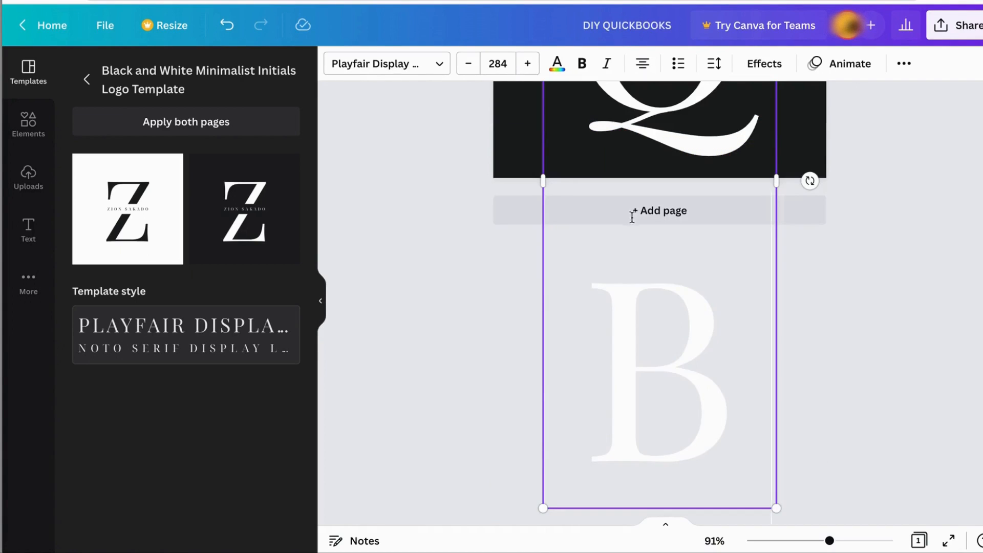
{"action": "key", "text": "BackSpace"}
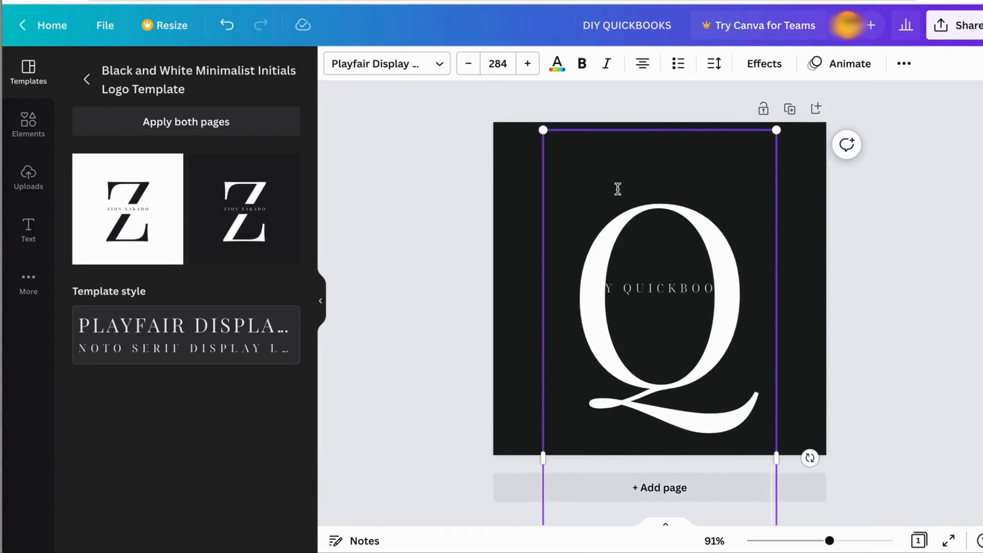
{"action": "type", "text": "B"}
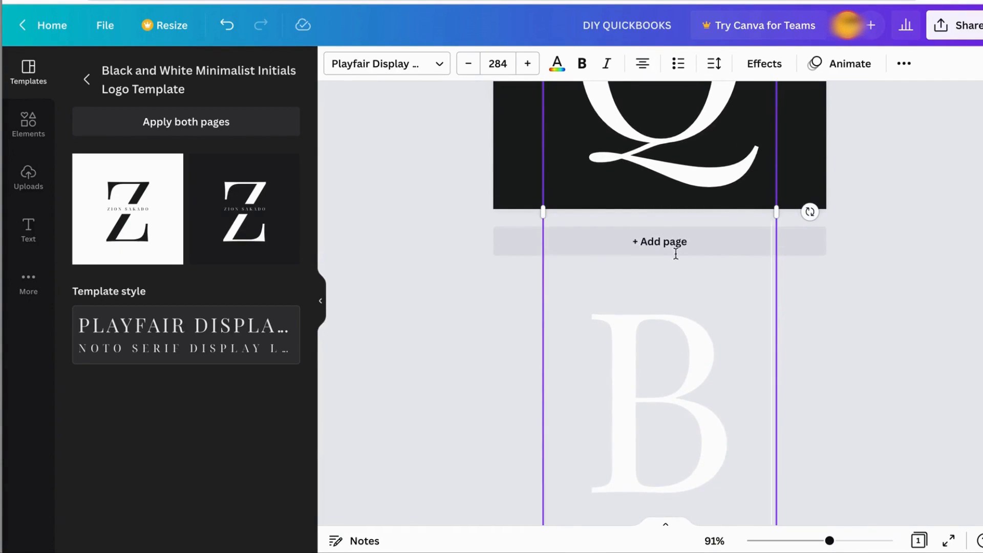
{"action": "key", "text": "BackSpace"}
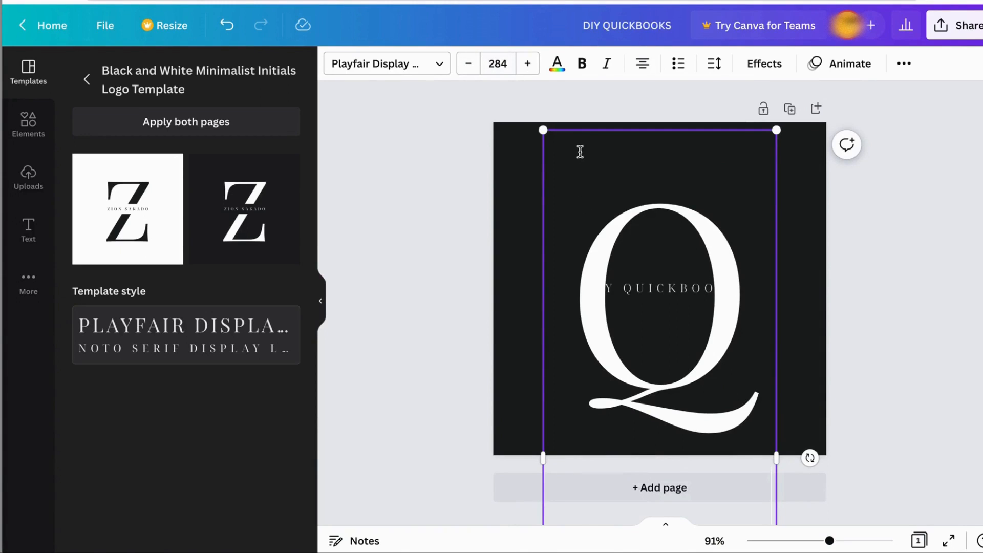
- Set the font size of the QB initials to 104
{"action": "left_click_drag", "start_coordinate": [580, 235], "coordinate": [693, 438]}
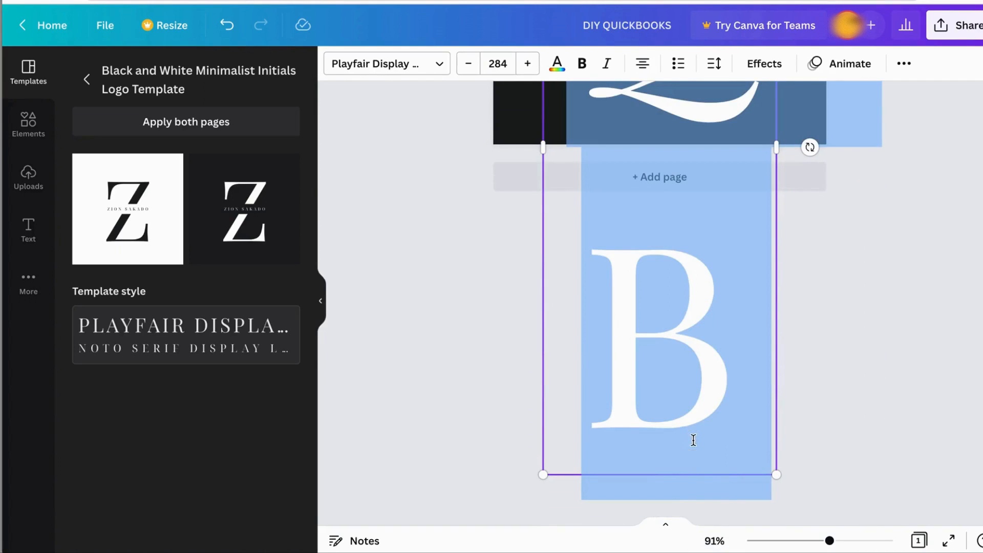
{"action": "left_click", "coordinate": [468, 63]}
{"action": "left_click", "coordinate": [468, 64]}
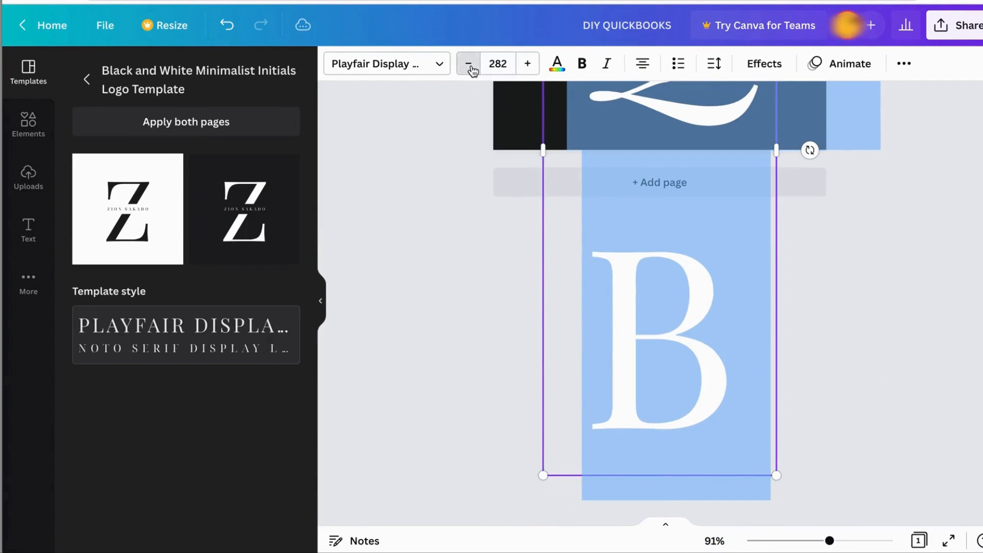
{"action": "left_click", "coordinate": [468, 63]}
{"action": "left_click", "coordinate": [468, 63]}
{"action": "left_click", "coordinate": [468, 63]}
{"action": "left_click", "coordinate": [499, 63]}
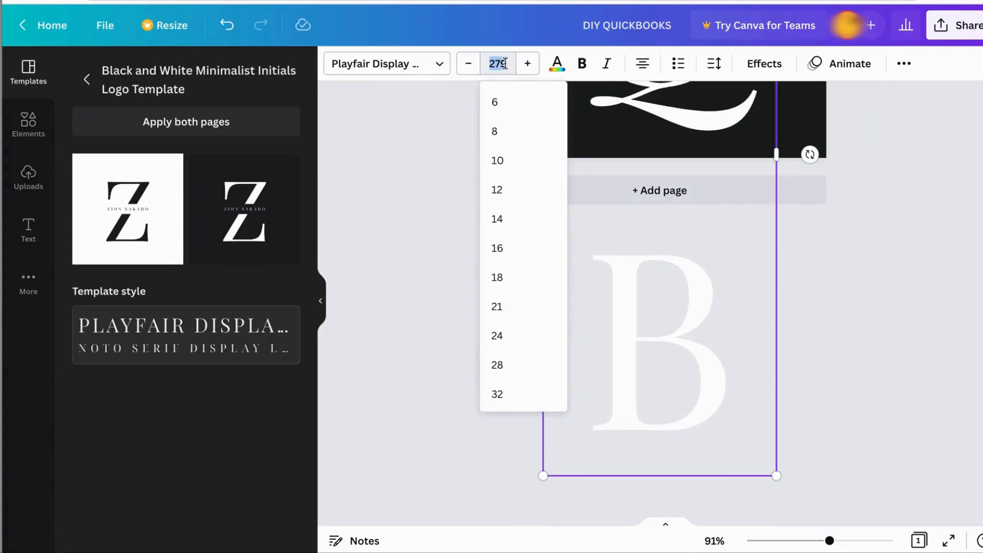
{"action": "scroll", "coordinate": [532, 358], "scroll_direction": "down", "scroll_amount": 4}
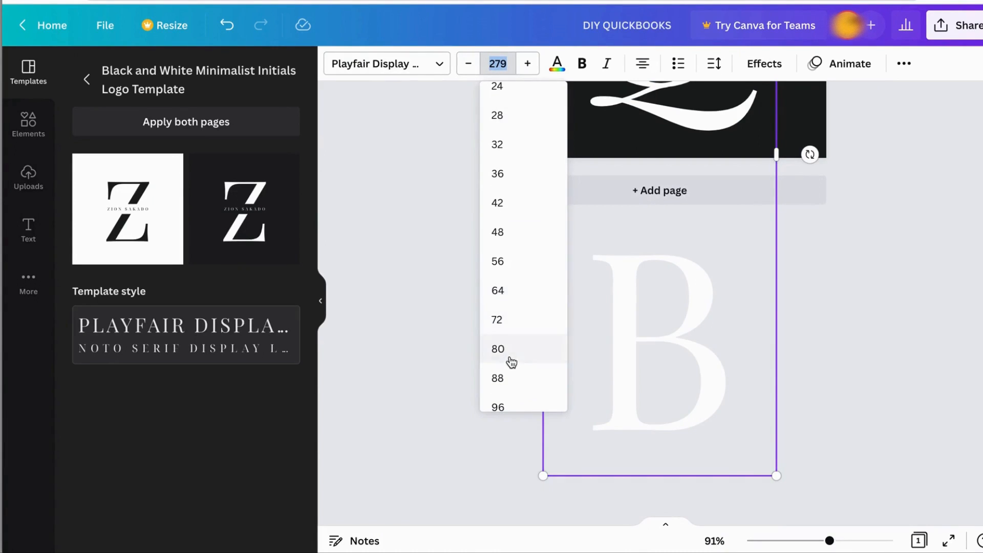
{"action": "scroll", "coordinate": [511, 362], "scroll_direction": "down", "scroll_amount": 2}
{"action": "left_click", "coordinate": [511, 333]}
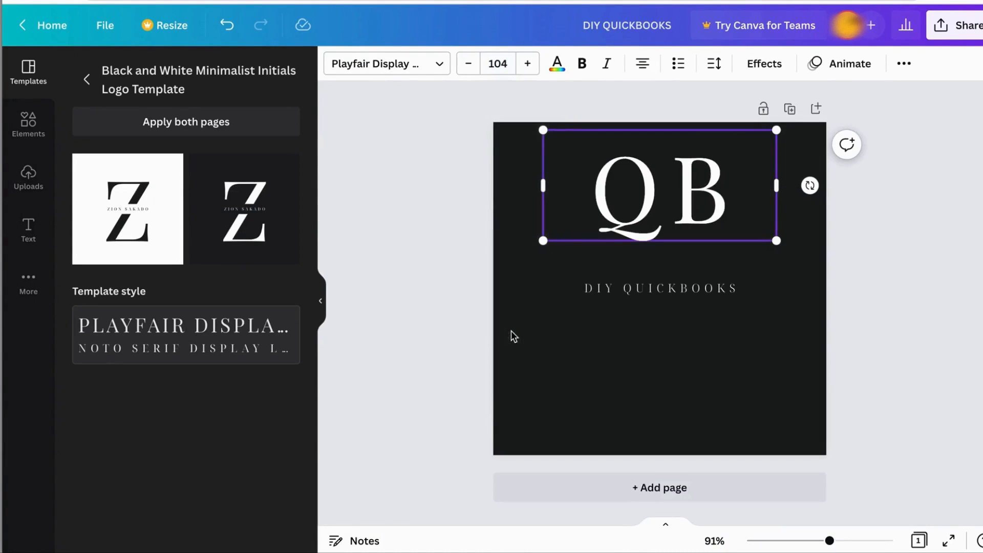
- Move the QB initials down so that the DIY QUICKBOOKS text crosses their middle
{"action": "left_click_drag", "start_coordinate": [727, 244], "coordinate": [719, 272]}
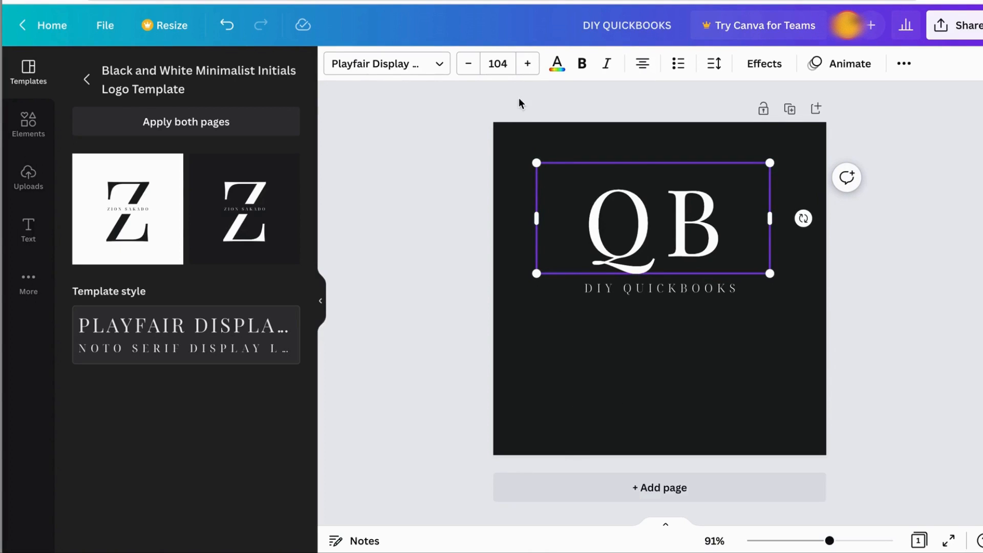
{"action": "left_click_drag", "start_coordinate": [751, 275], "coordinate": [748, 329]}
{"action": "left_click", "coordinate": [736, 158]}
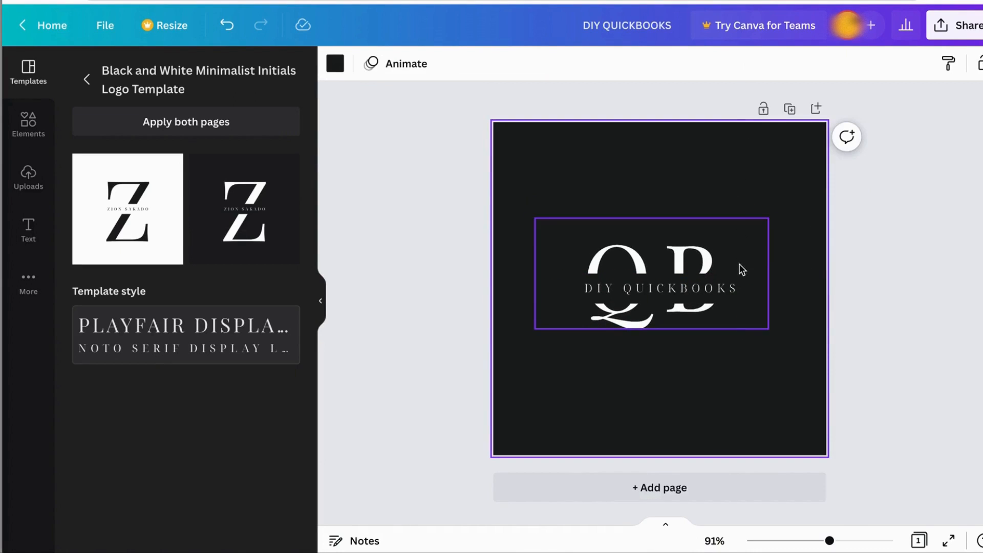
- Set the DIY QUICKBOOKS text to font size 16 and widen its box so it fits on one line
{"action": "left_click", "coordinate": [650, 278]}
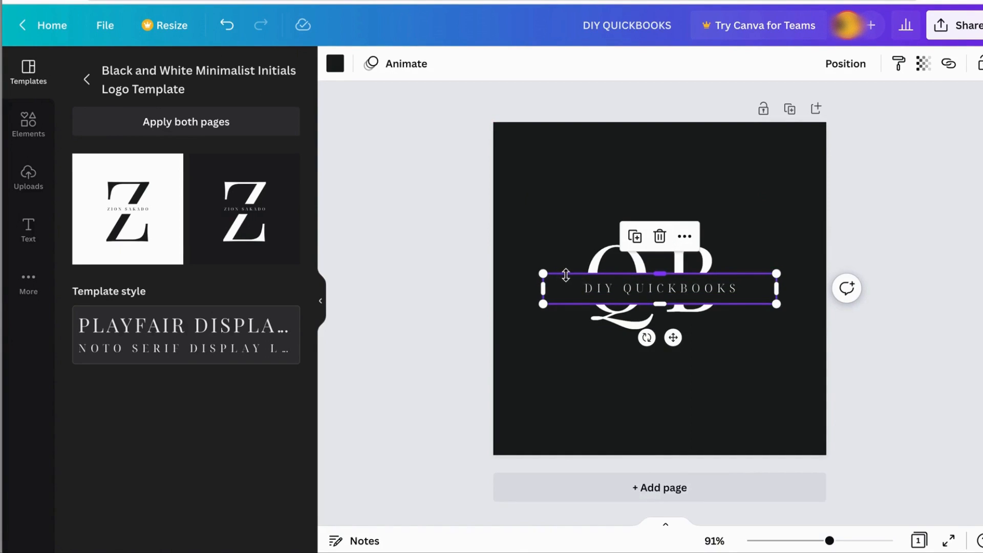
{"action": "left_click_drag", "start_coordinate": [565, 274], "coordinate": [736, 289]}
{"action": "double_click", "coordinate": [586, 289]}
{"action": "left_click", "coordinate": [526, 63]}
{"action": "left_click", "coordinate": [527, 63]}
{"action": "left_click", "coordinate": [526, 64]}
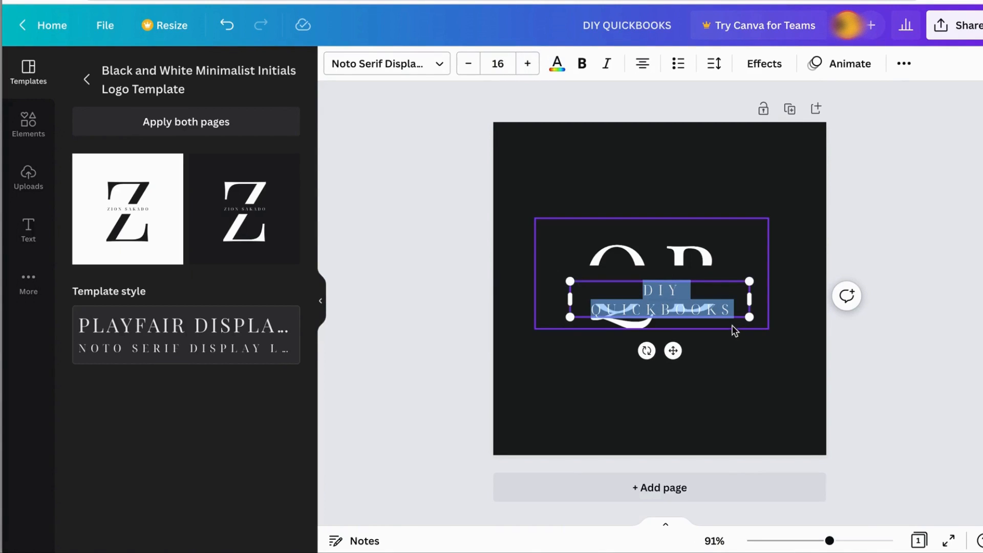
{"action": "left_click_drag", "start_coordinate": [566, 296], "coordinate": [547, 295]}
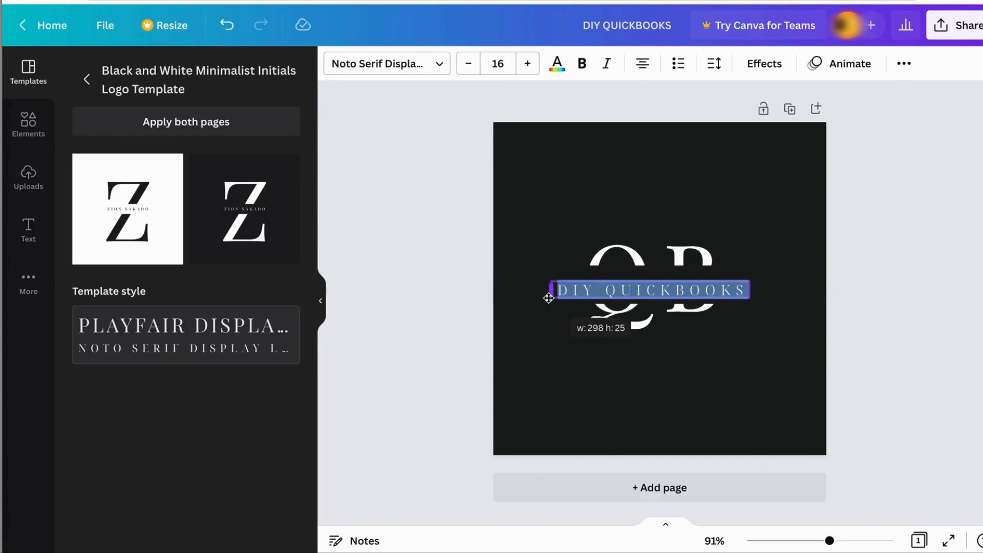
- Move the DIY QUICKBOOKS text slightly up within the band across the initials
{"action": "left_click", "coordinate": [757, 371]}
{"action": "left_click_drag", "start_coordinate": [674, 287], "coordinate": [677, 277]}
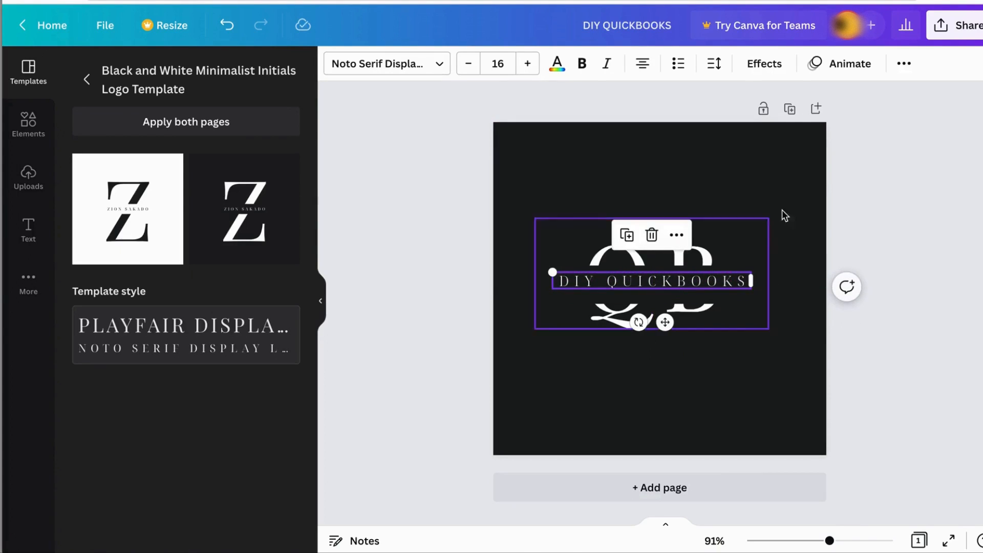
{"action": "left_click", "coordinate": [754, 187]}
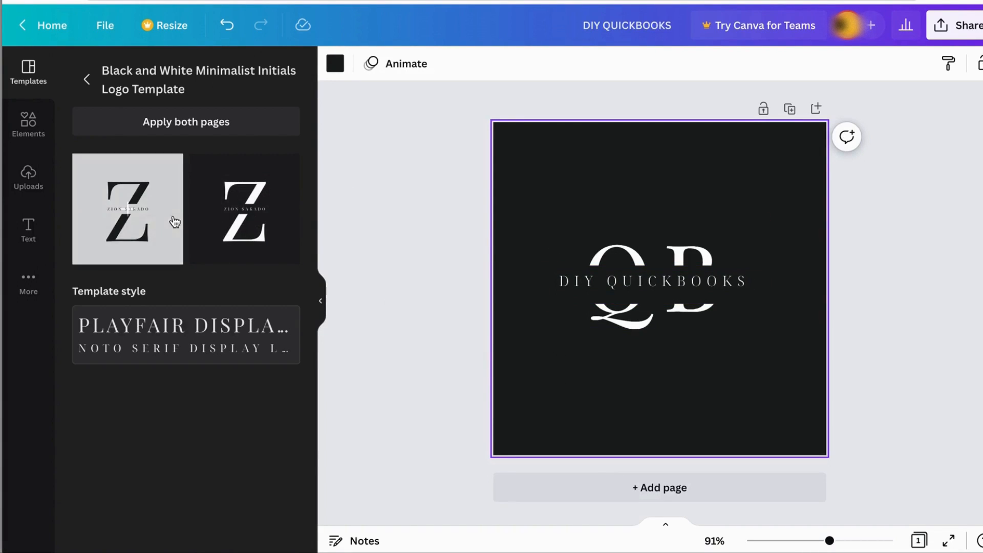
- Apply the white-background page of the template and move the QB initials down behind the DIY QUICKBOOKS text
{"action": "left_click", "coordinate": [113, 232]}
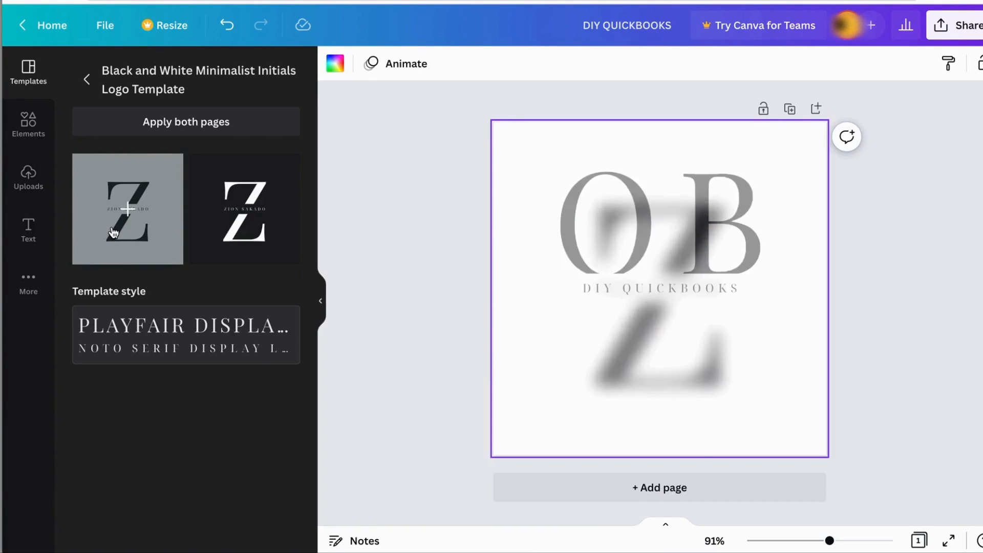
{"action": "left_click", "coordinate": [678, 203]}
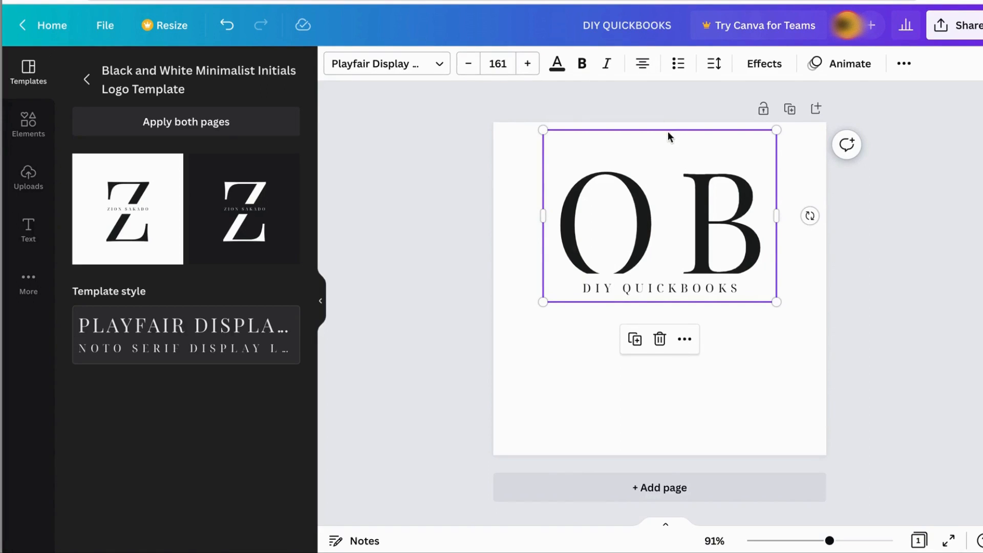
{"action": "left_click_drag", "start_coordinate": [713, 221], "coordinate": [715, 261]}
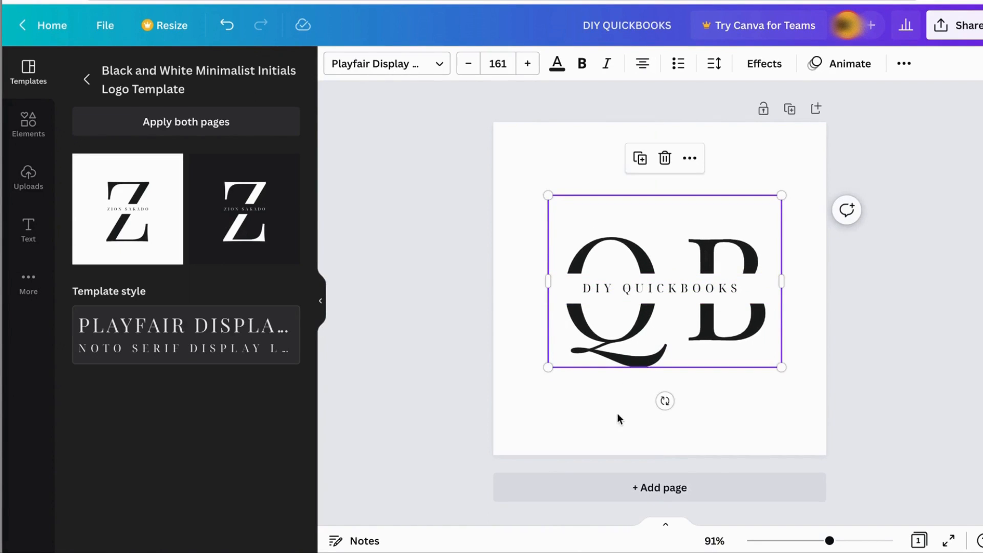
- Apply the black-background page of the template again and center the QB initials behind the DIY QUICKBOOKS text
{"action": "left_click", "coordinate": [225, 225]}
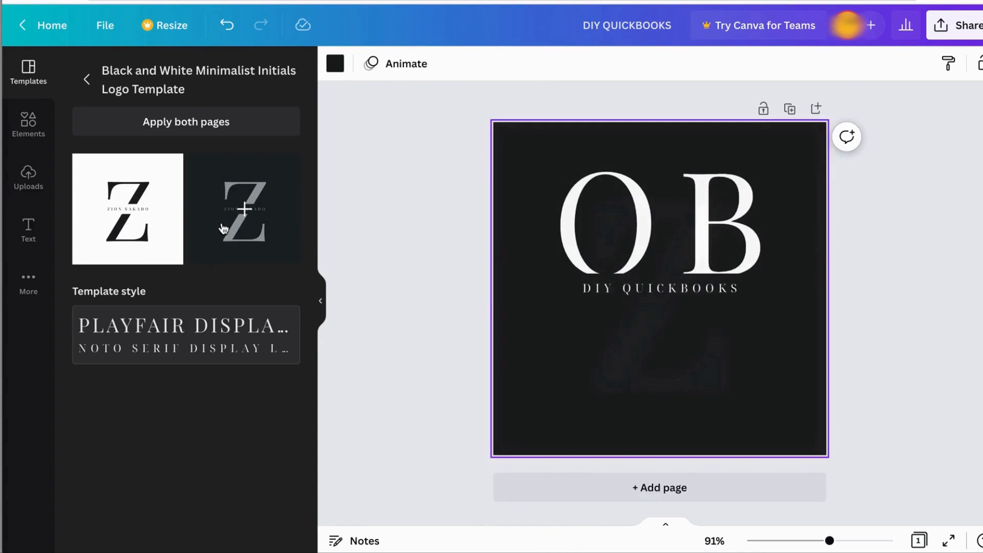
{"action": "left_click_drag", "start_coordinate": [741, 200], "coordinate": [742, 252]}
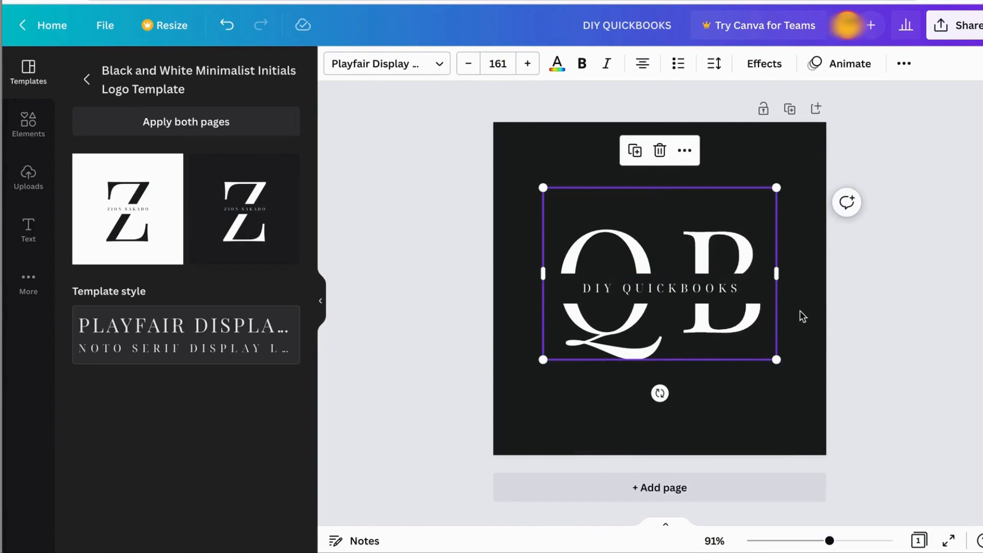
{"action": "left_click", "coordinate": [818, 316]}
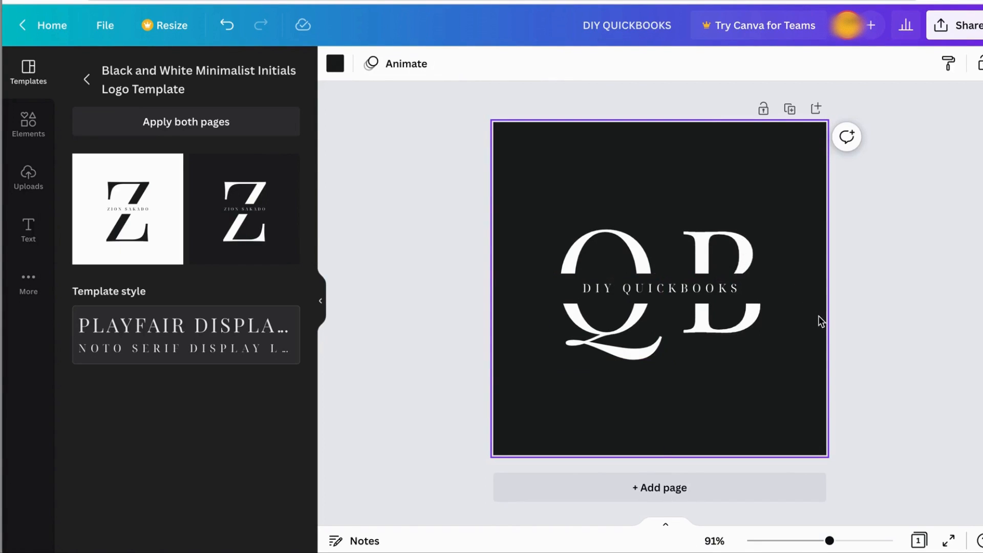
- Download the black logo design as a PNG at 500 × 500 px
{"action": "left_click", "coordinate": [945, 32]}
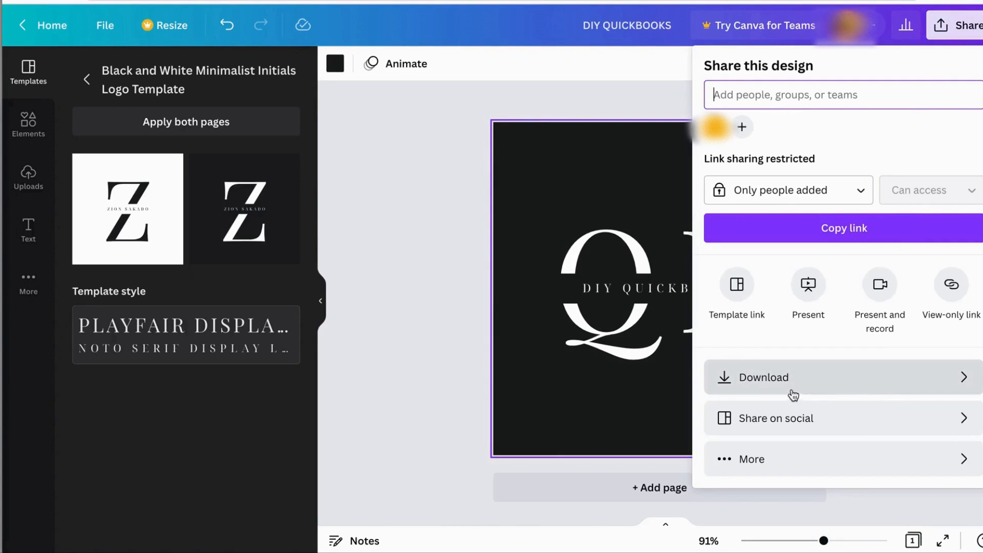
{"action": "left_click", "coordinate": [762, 381]}
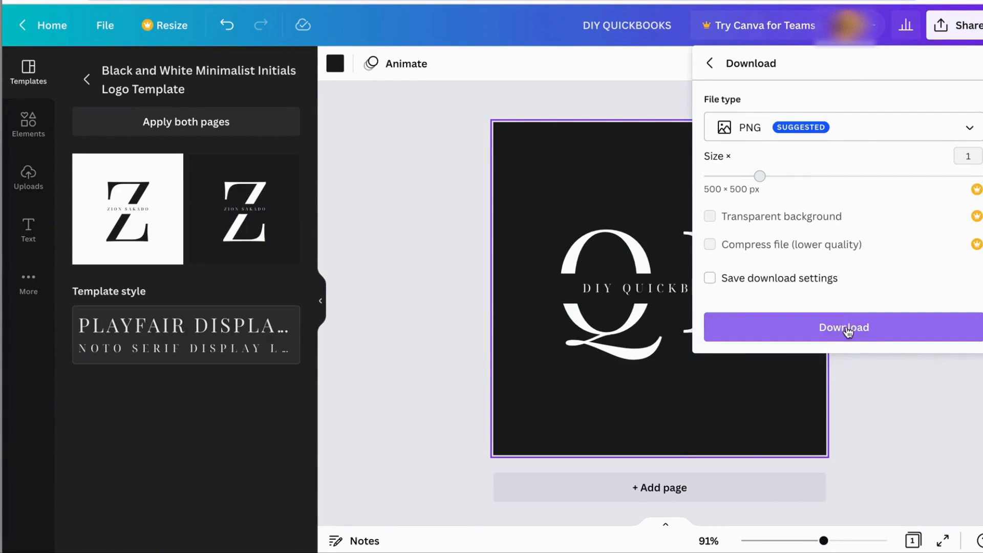
{"action": "left_click", "coordinate": [847, 330]}
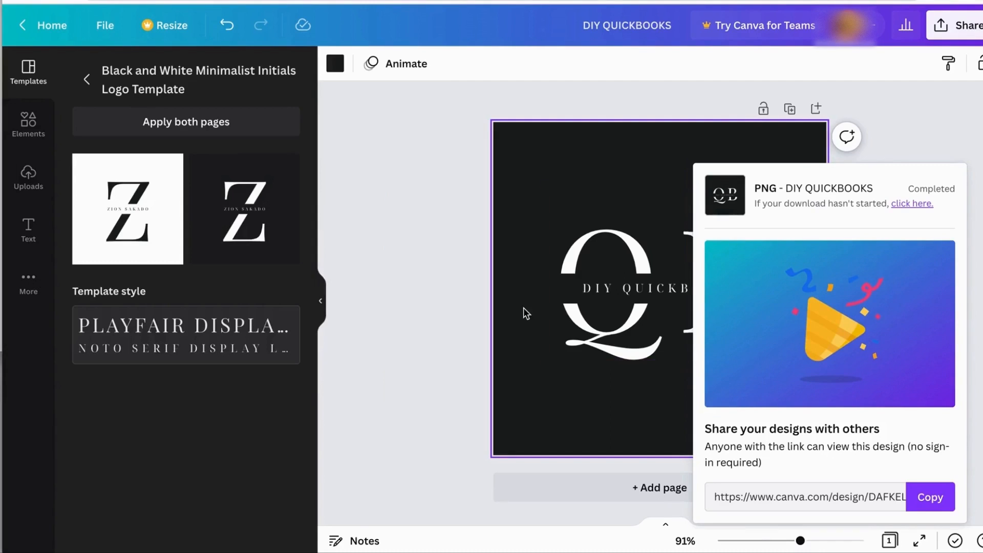
- Apply the white-background page of the template and center the QB initials behind the DIY QUICKBOOKS text
{"action": "left_click", "coordinate": [103, 197]}
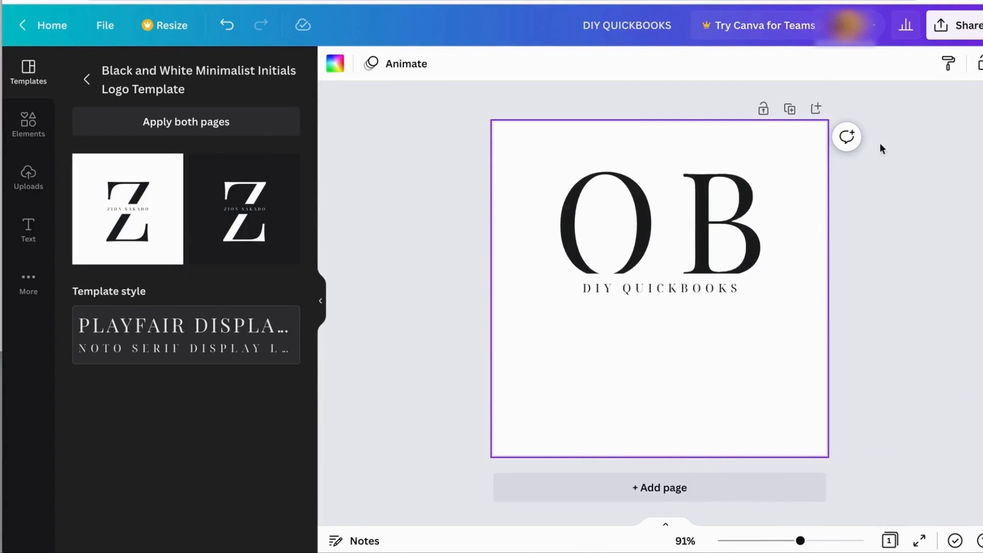
{"action": "left_click", "coordinate": [733, 189]}
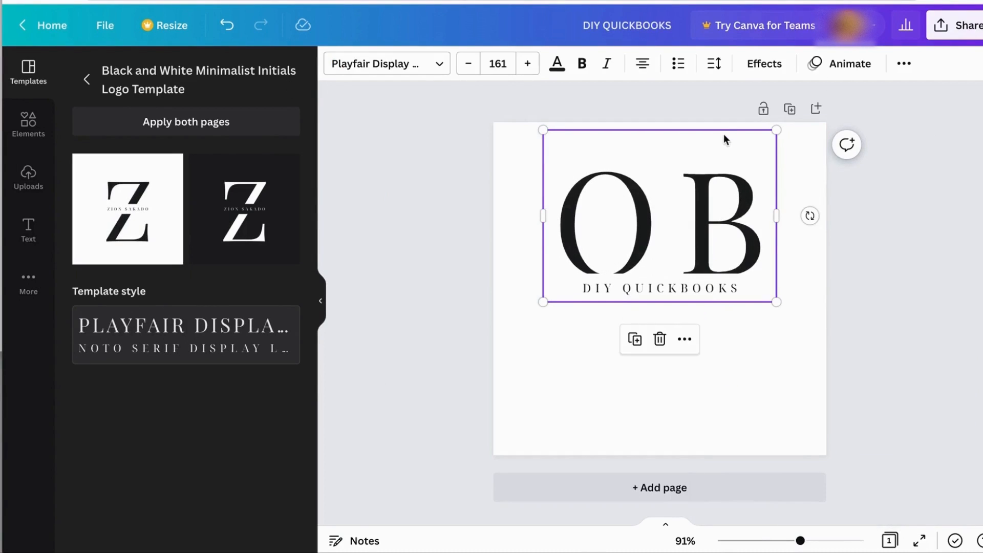
{"action": "left_click_drag", "start_coordinate": [723, 152], "coordinate": [726, 216]}
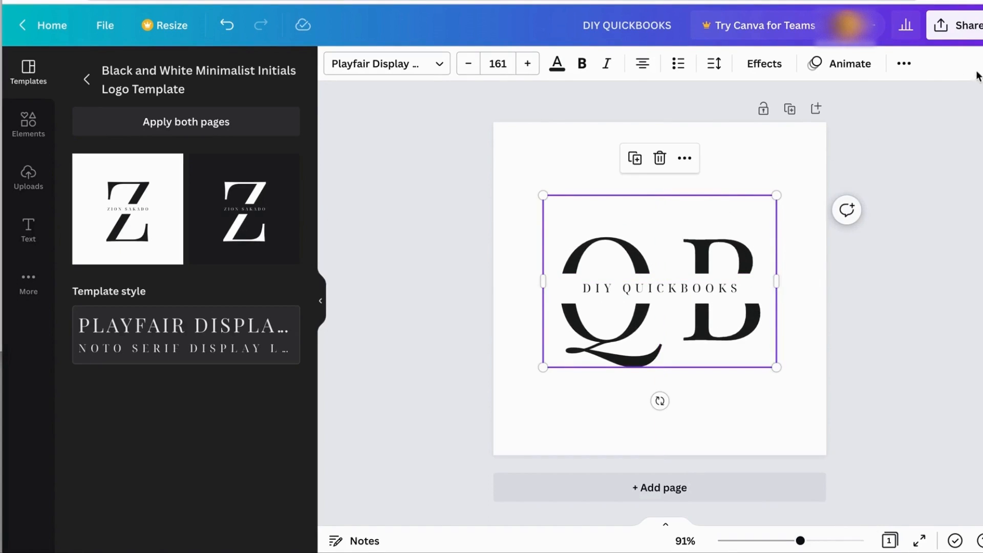
- Download the white logo design as a PNG at 500 × 500 px and dismiss the image preview and download notice
{"action": "left_click", "coordinate": [949, 31]}
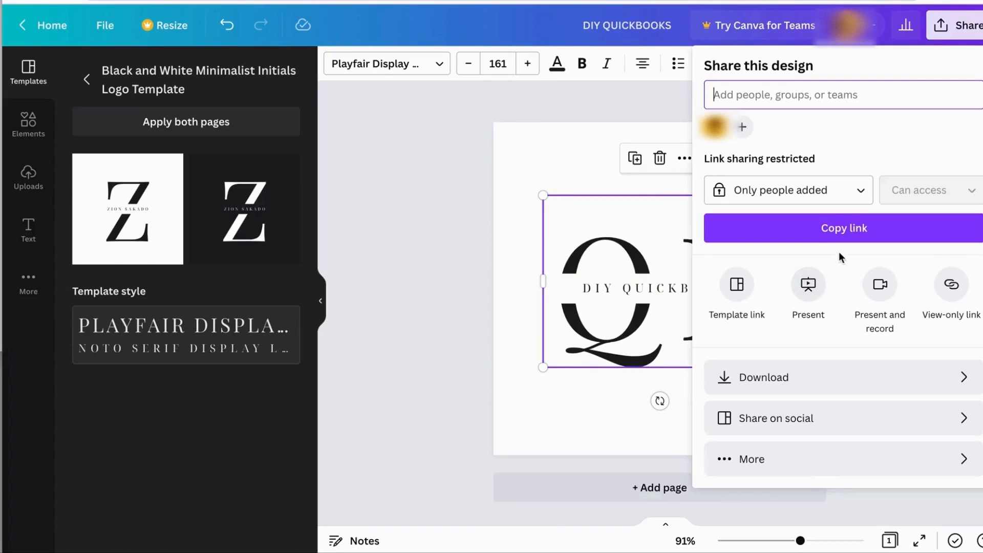
{"action": "left_click", "coordinate": [757, 381]}
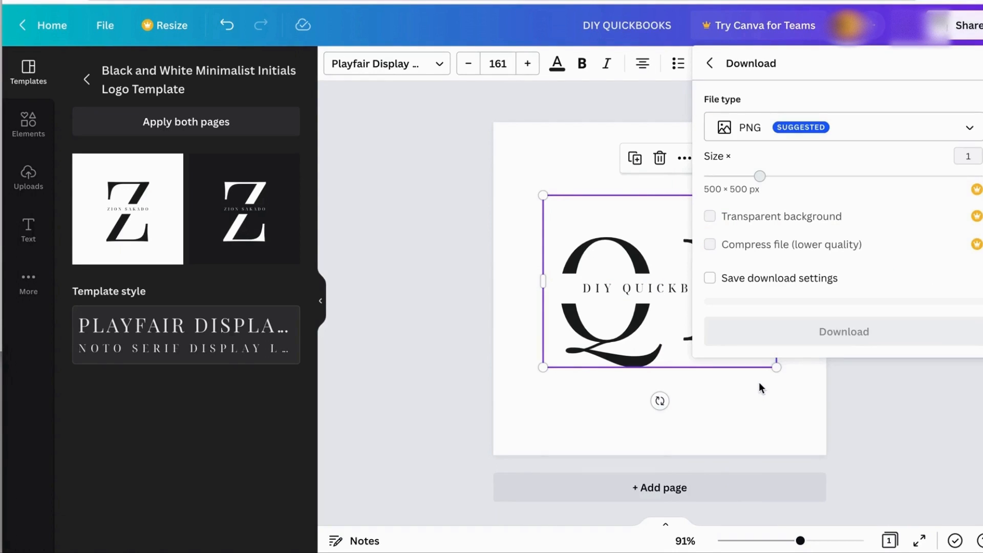
{"action": "left_click", "coordinate": [818, 329]}
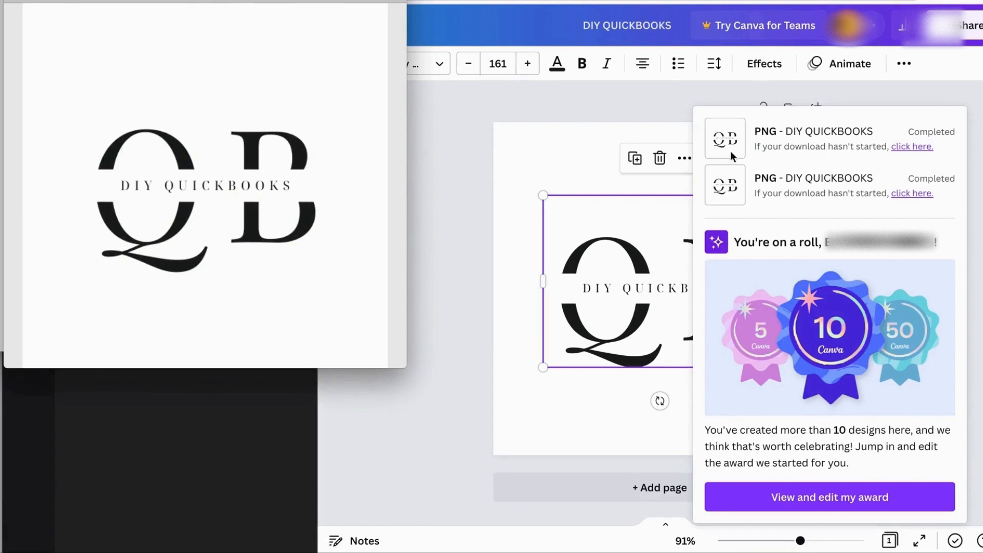
{"action": "left_click", "coordinate": [445, 175]}
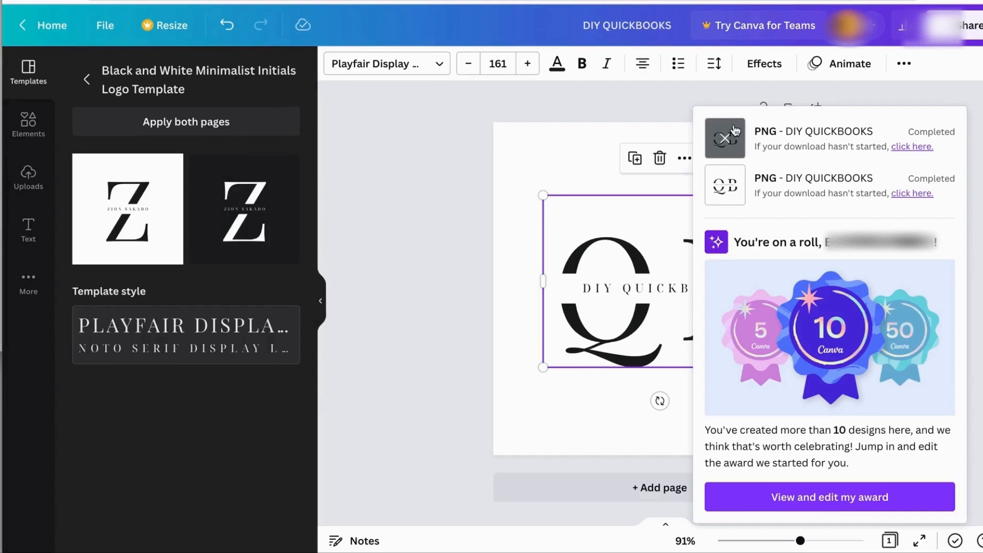
{"action": "left_click", "coordinate": [973, 384]}
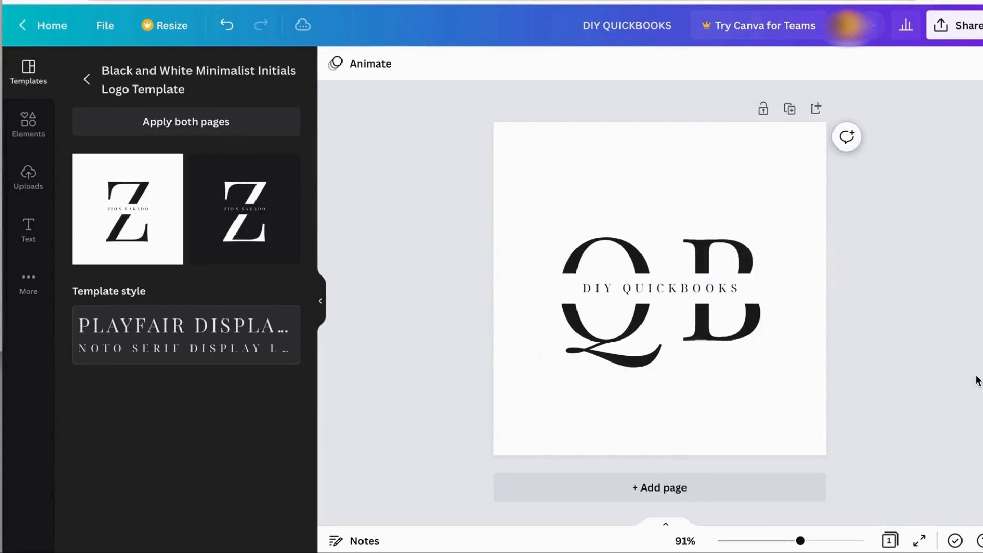
- Return to the full list of logo templates and browse through the other available designs
{"action": "left_click", "coordinate": [86, 79]}
{"action": "scroll", "coordinate": [215, 380], "scroll_direction": "down", "scroll_amount": 2}
{"action": "scroll", "coordinate": [217, 380], "scroll_direction": "down", "scroll_amount": 7}
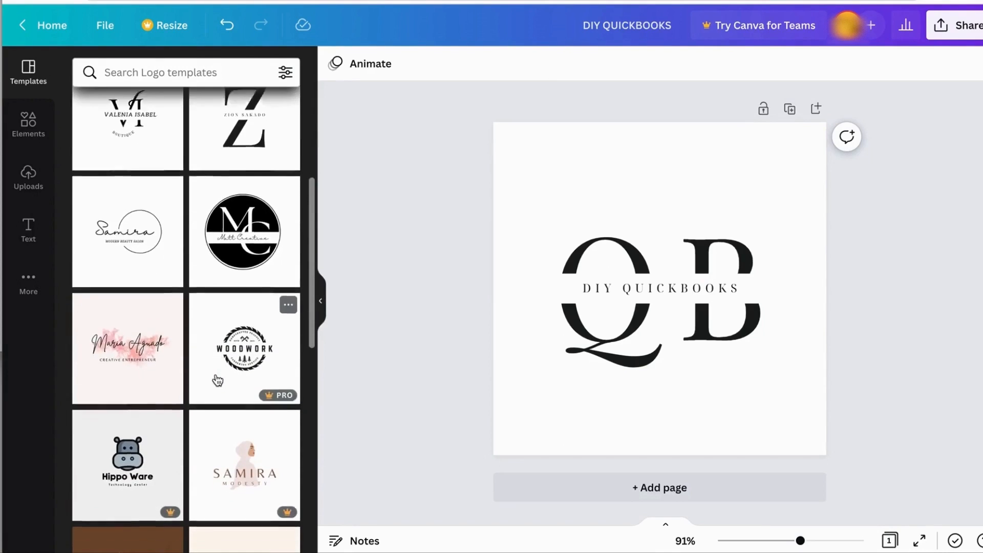
{"action": "scroll", "coordinate": [216, 379], "scroll_direction": "down", "scroll_amount": 9}
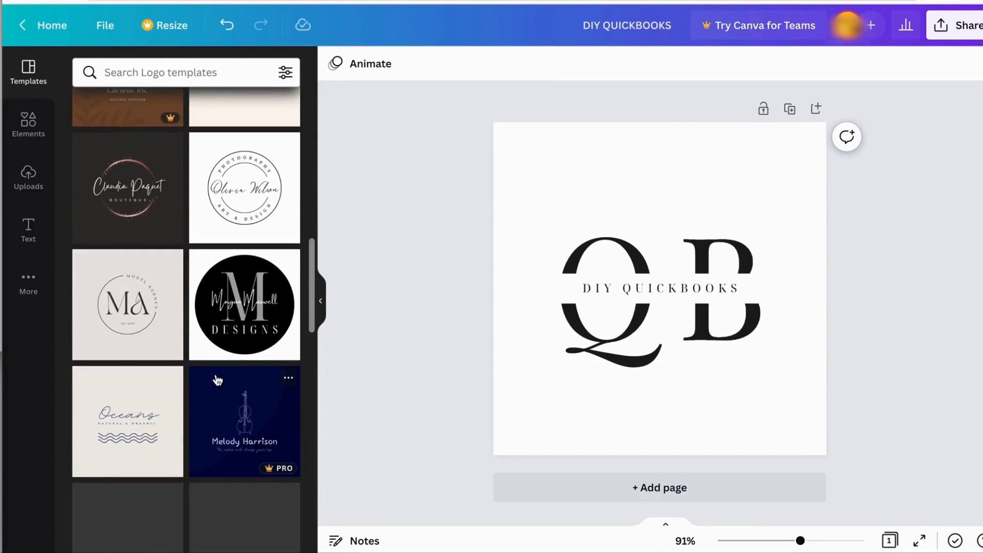
{"action": "scroll", "coordinate": [216, 378], "scroll_direction": "down", "scroll_amount": 7}
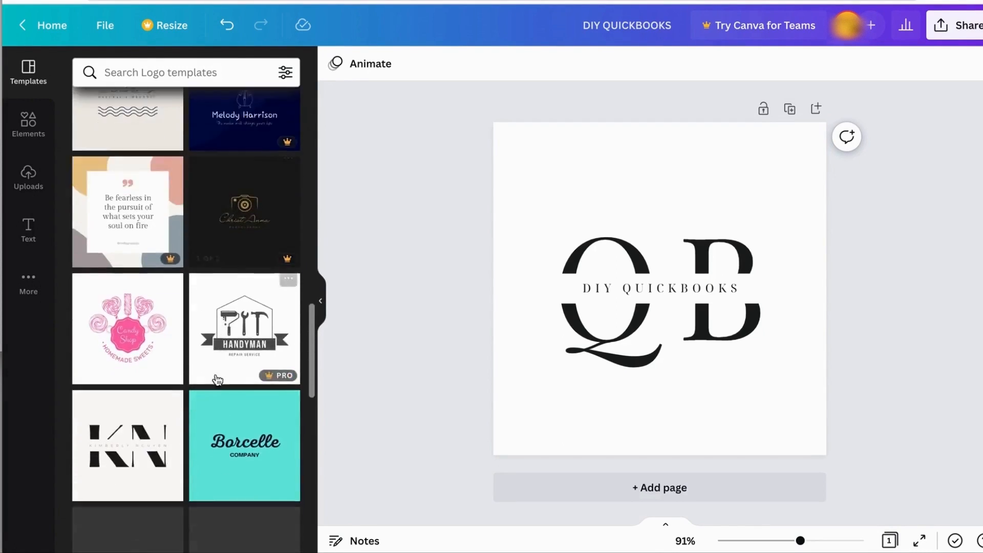